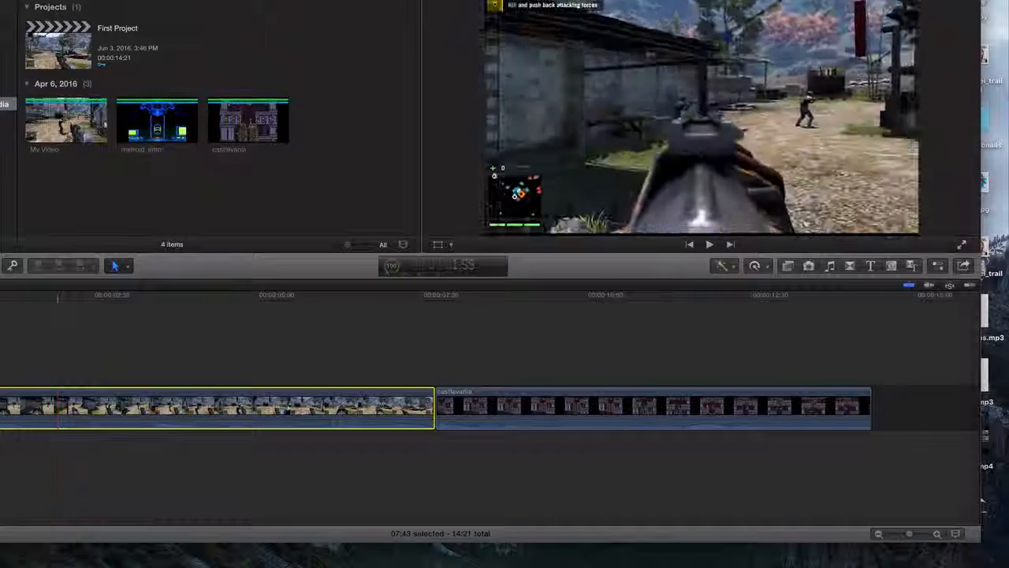
# Switch to the Adios_ project in iMovie, split the last talking-head clip at the playhead, and select its second part
pyautogui.click(2, 370)
pyautogui.click(250, 380)
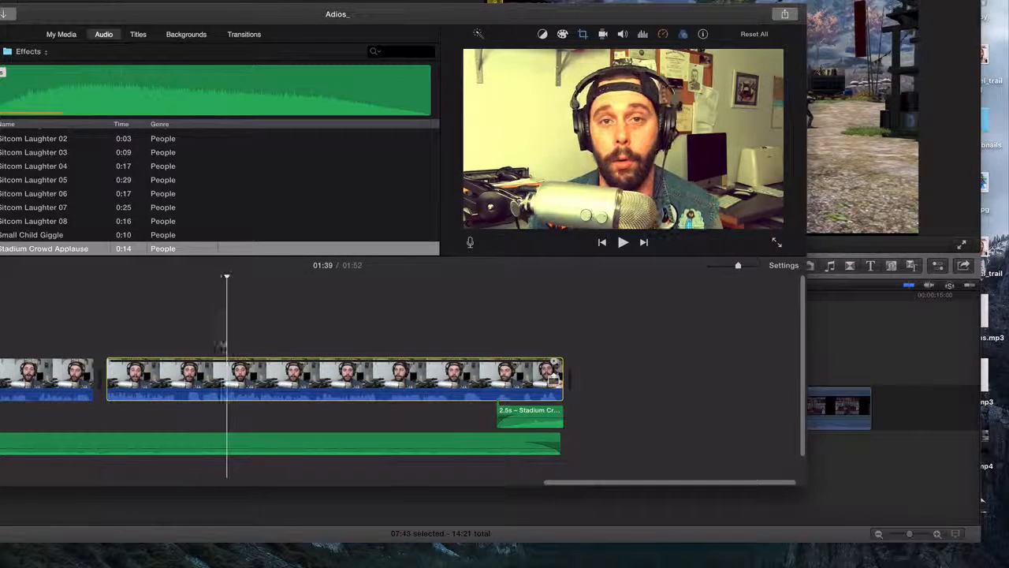
pyautogui.rightClick(227, 375)
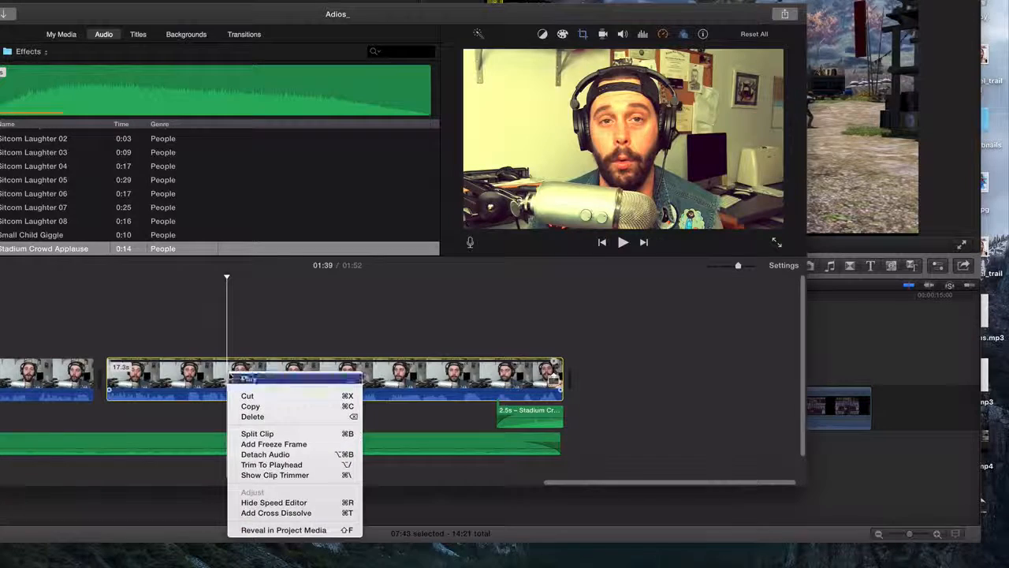
pyautogui.click(250, 433)
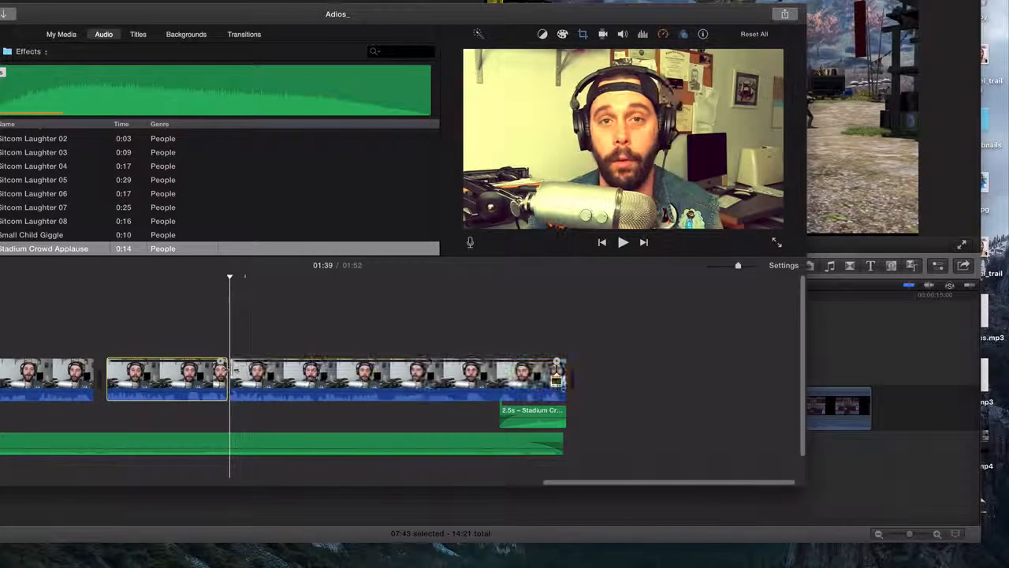
pyautogui.moveTo(259, 375)
pyautogui.mouseDown()
pyautogui.moveTo(273, 328)
pyautogui.moveTo(259, 374)
pyautogui.mouseUp()
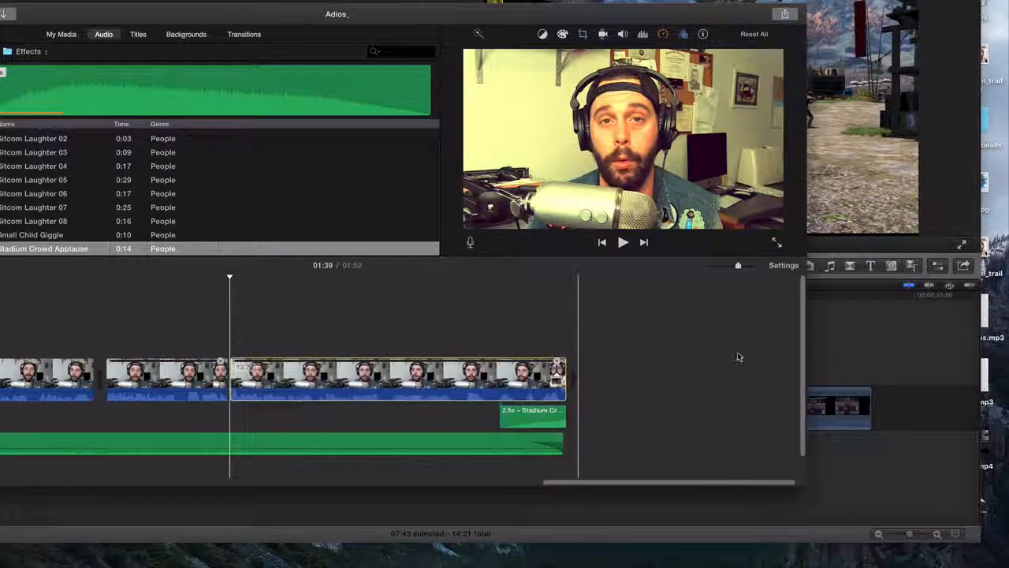
# Return to Final Cut Pro and check which commands are available for the first timeline clip, looking for a split option
pyautogui.click(860, 350)
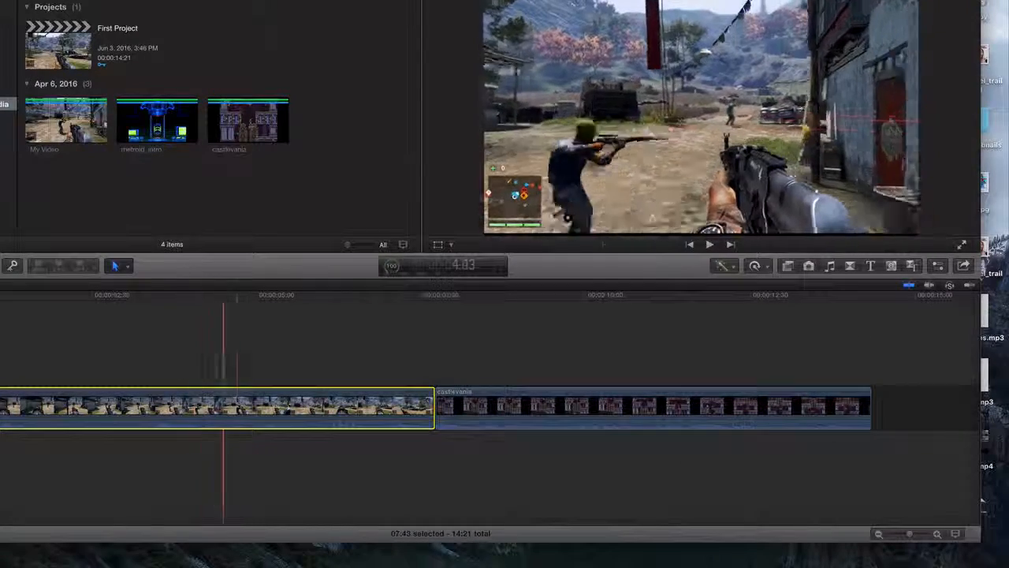
pyautogui.rightClick(238, 399)
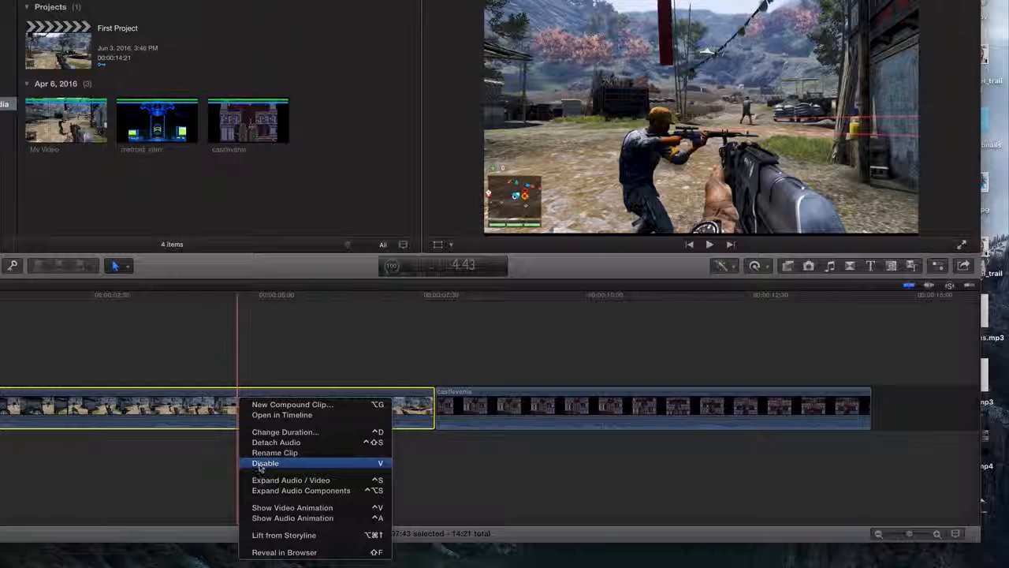
pyautogui.click(227, 342)
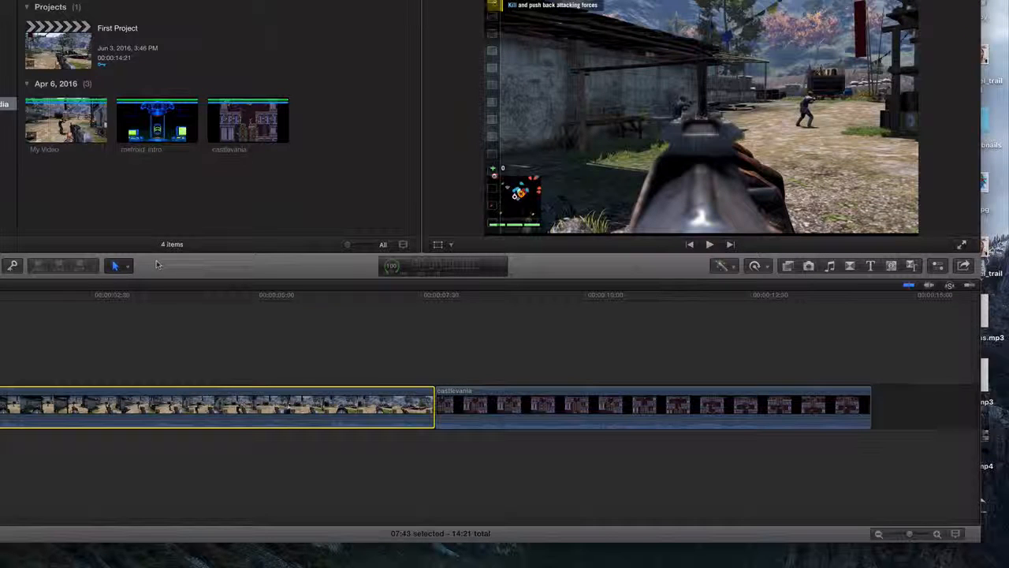
# Review the available editing tools and activate the Blade tool for cutting clips
pyautogui.click(128, 266)
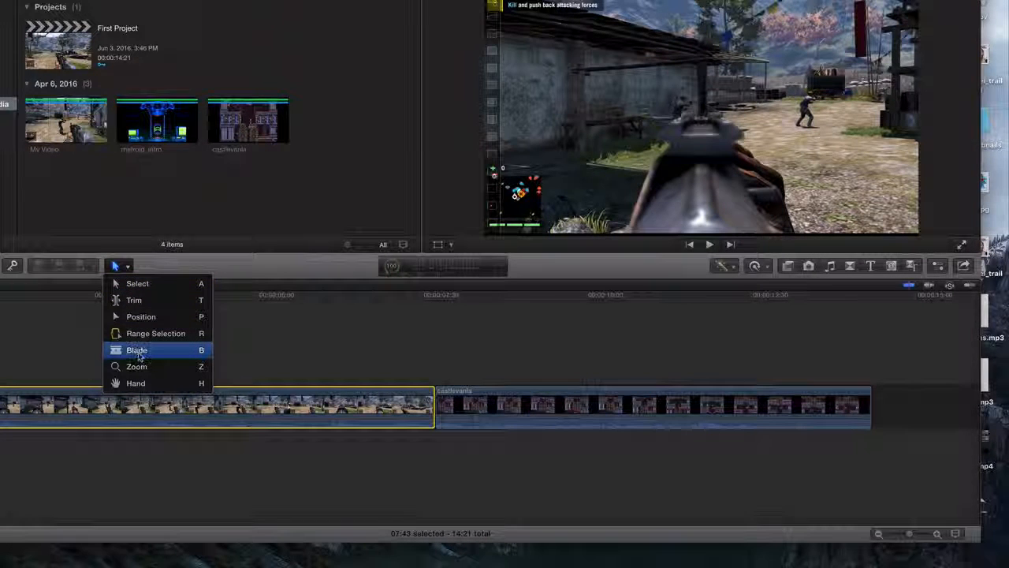
pyautogui.click(133, 283)
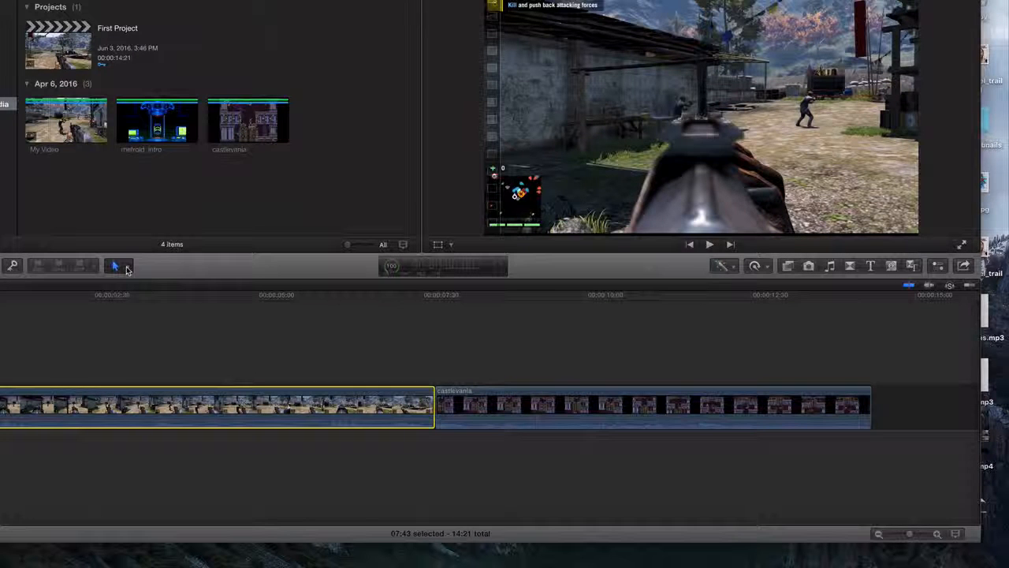
pyautogui.click(128, 267)
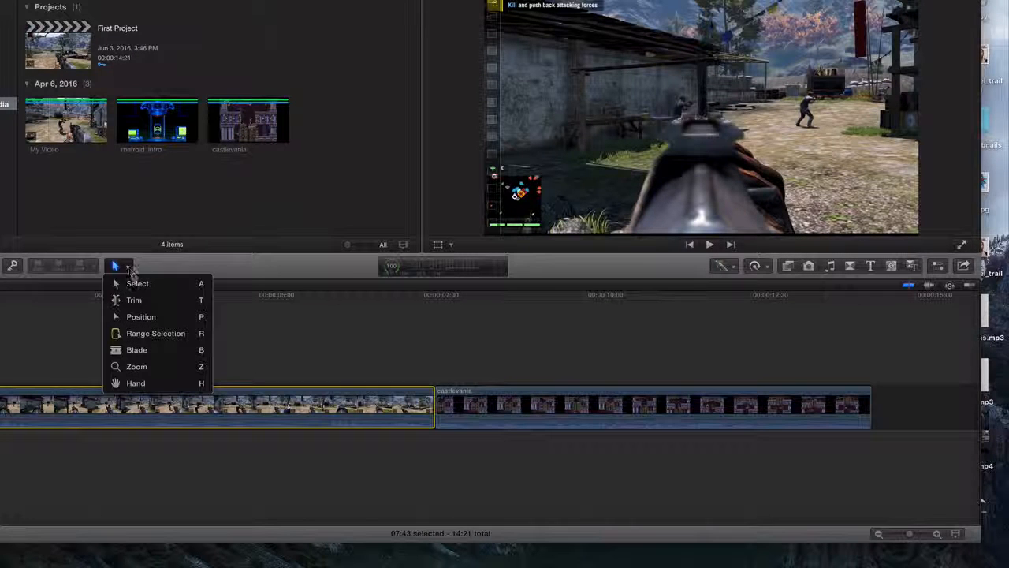
pyautogui.click(135, 353)
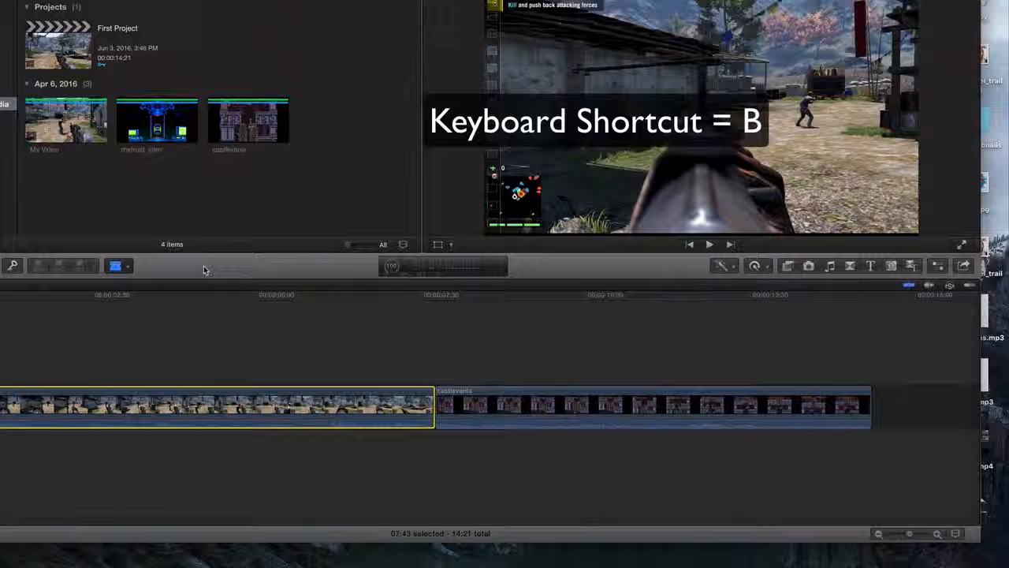
# Select the castlevania clip in the timeline with the Select tool, and reactivate the Blade tool
pyautogui.click(128, 268)
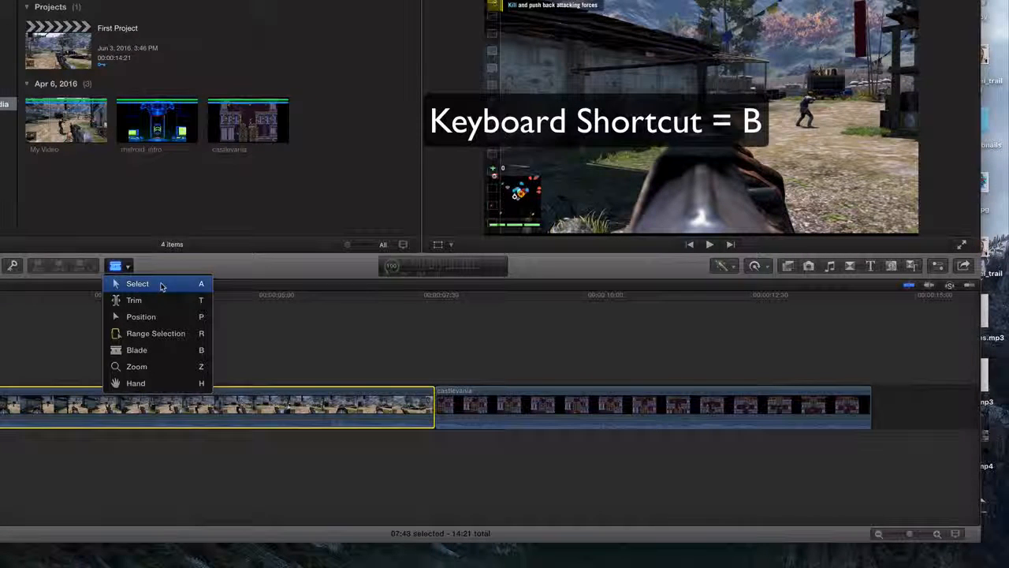
pyautogui.click(160, 285)
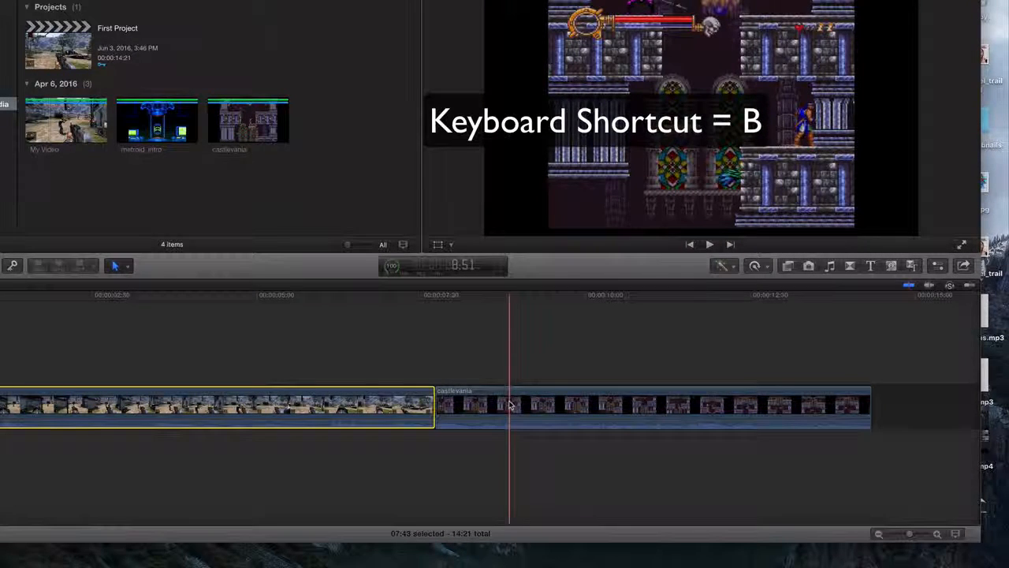
pyautogui.moveTo(512, 405)
pyautogui.mouseDown()
pyautogui.moveTo(532, 405)
pyautogui.moveTo(515, 405)
pyautogui.mouseUp()
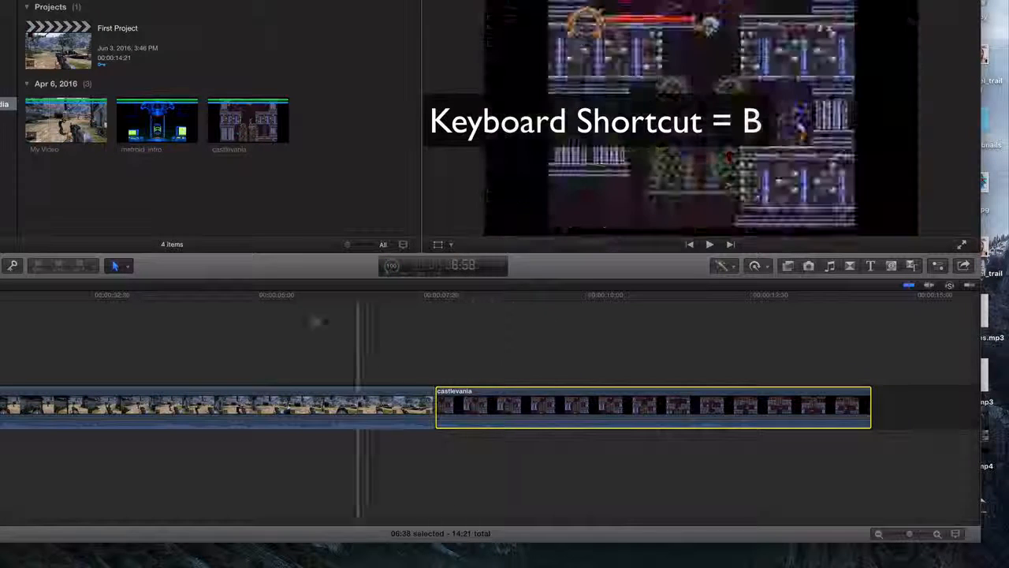
pyautogui.click(120, 266)
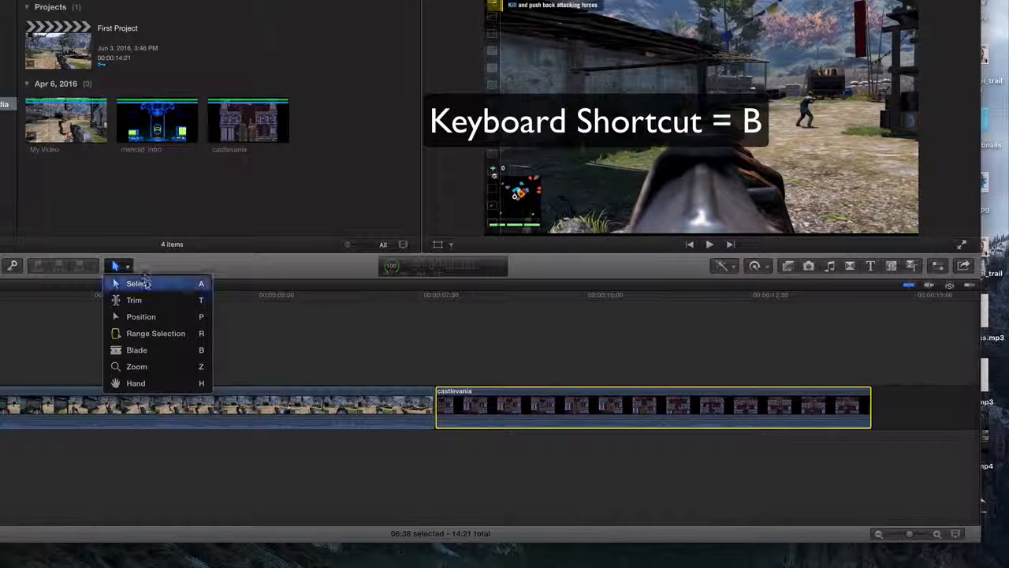
pyautogui.click(168, 358)
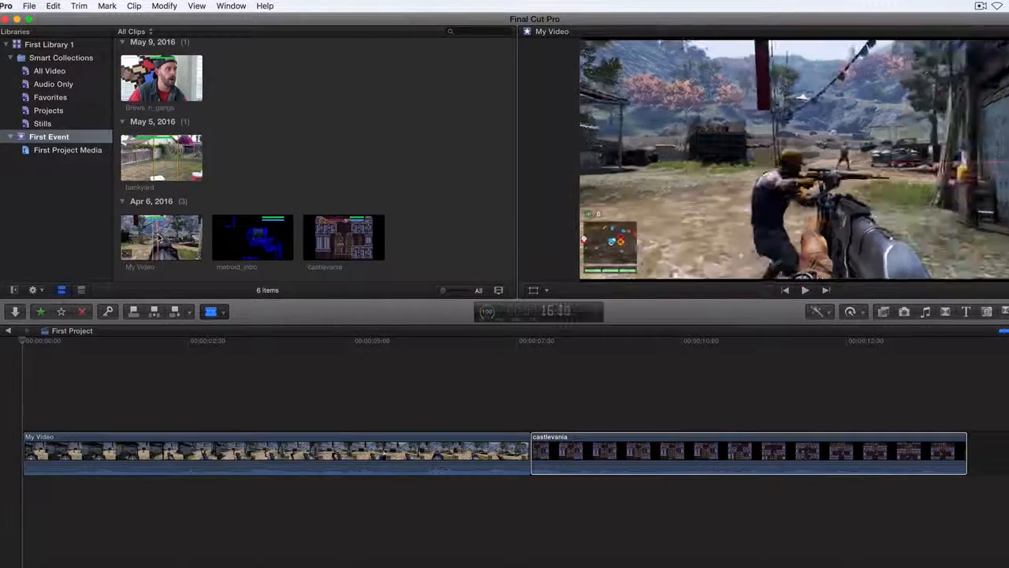
# Show the clips of the First Project Media collection in the browser
pyautogui.click(53, 97)
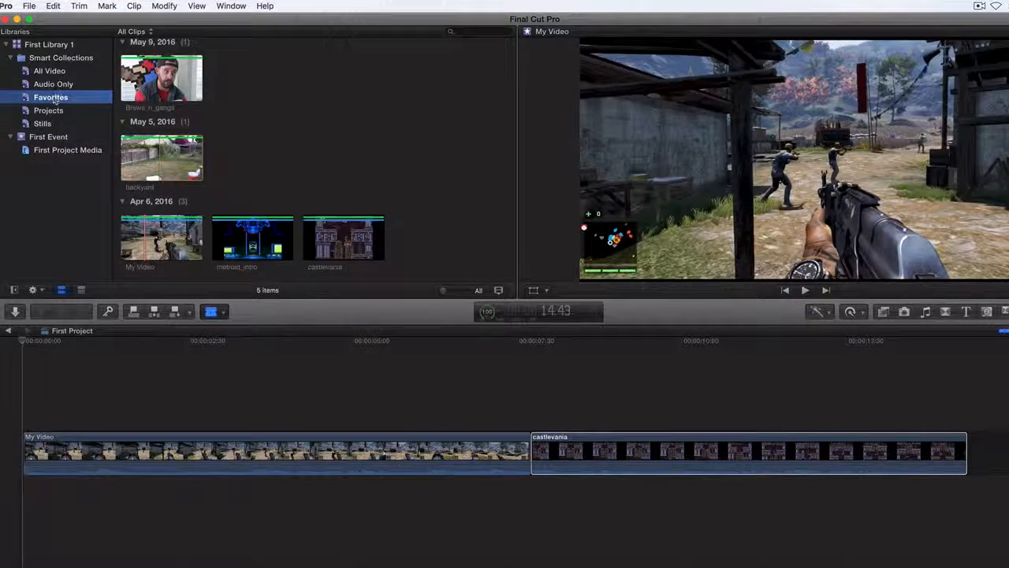
pyautogui.click(69, 151)
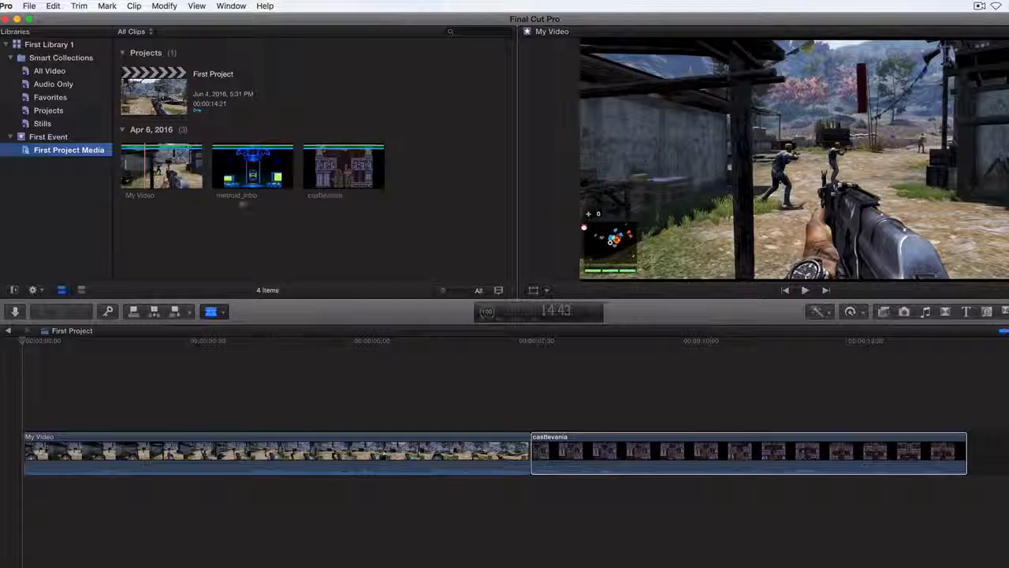
pyautogui.click(378, 175)
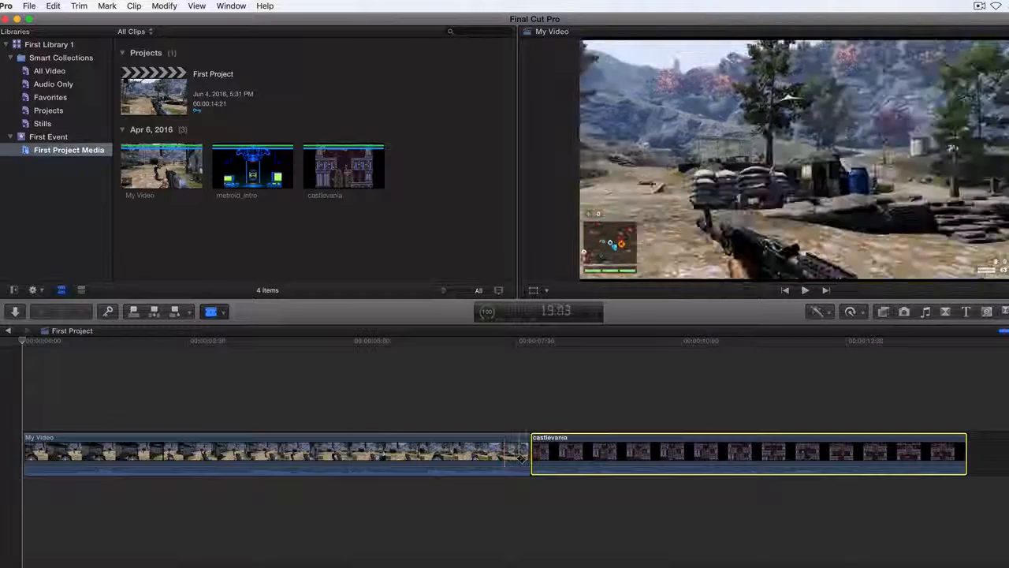
# Try a Blade cut in the My Video timeline clip, shortly after the 5:00 mark
pyautogui.click(535, 452)
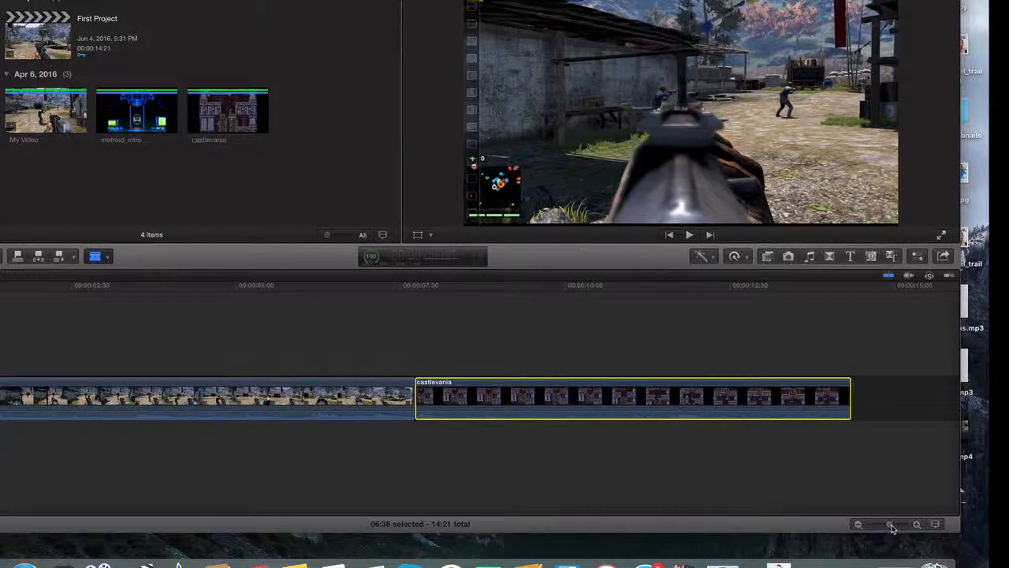
pyautogui.moveTo(892, 527)
pyautogui.mouseDown()
pyautogui.moveTo(877, 527)
pyautogui.moveTo(892, 526)
pyautogui.mouseUp()
pyautogui.click(380, 396)
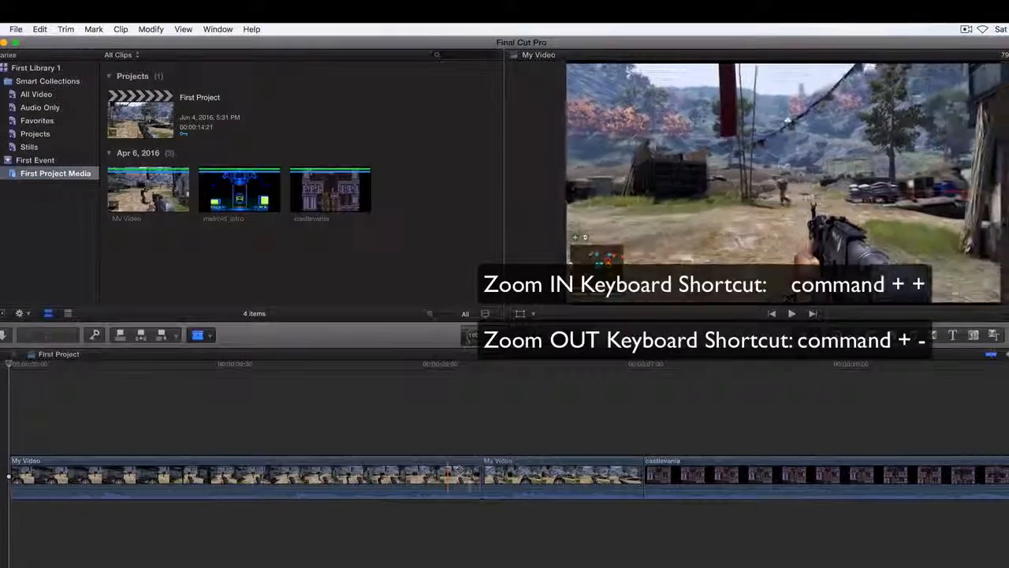
pyautogui.click(483, 472)
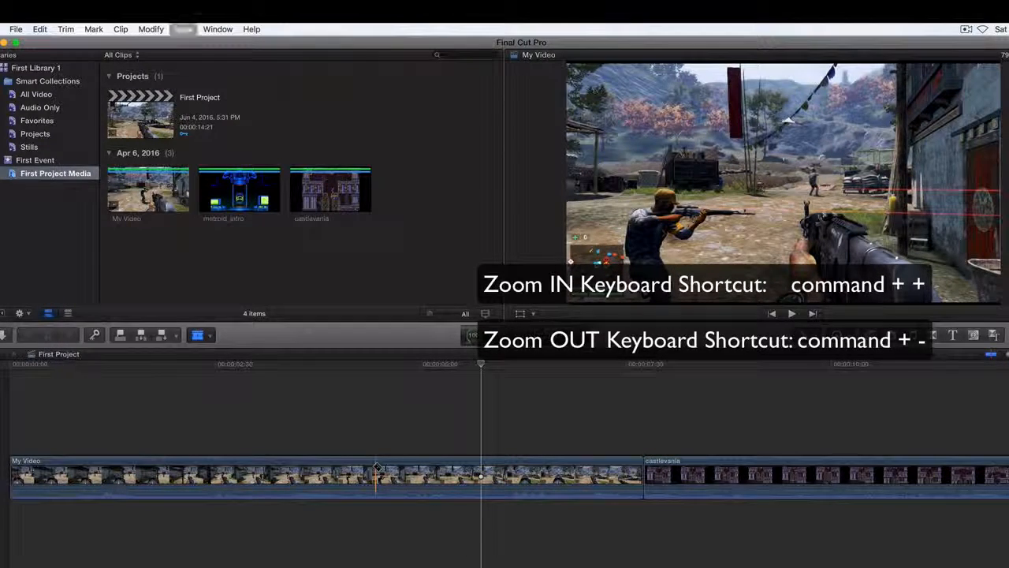
# Cut the My Video clip precisely at the playhead position of 5:45 with the Blade tool
pyautogui.press('super+equal')
pyautogui.press('super+equal')
pyautogui.press('super+equal')
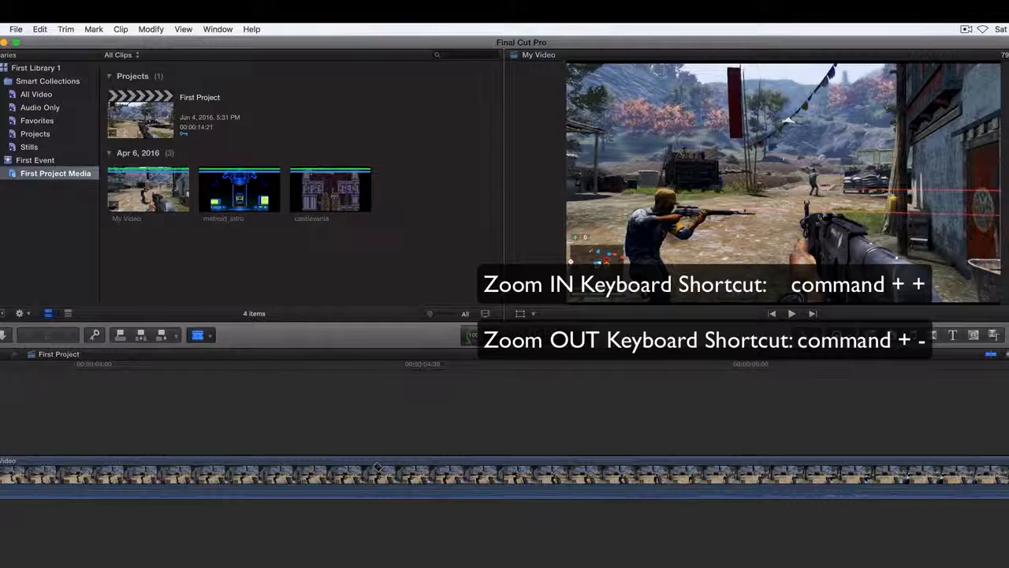
pyautogui.press('super+minus')
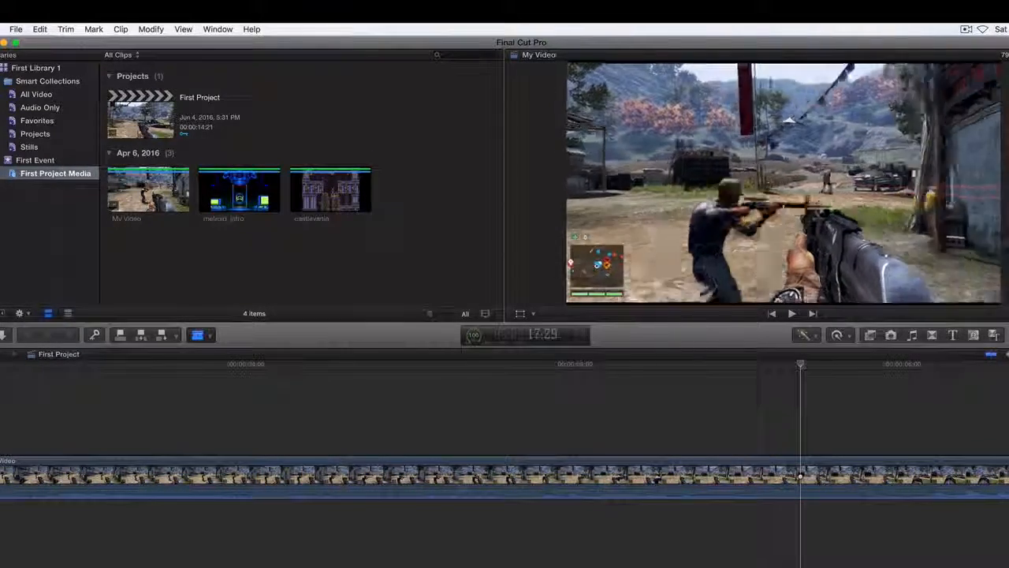
pyautogui.hscroll(6, 619, 477)
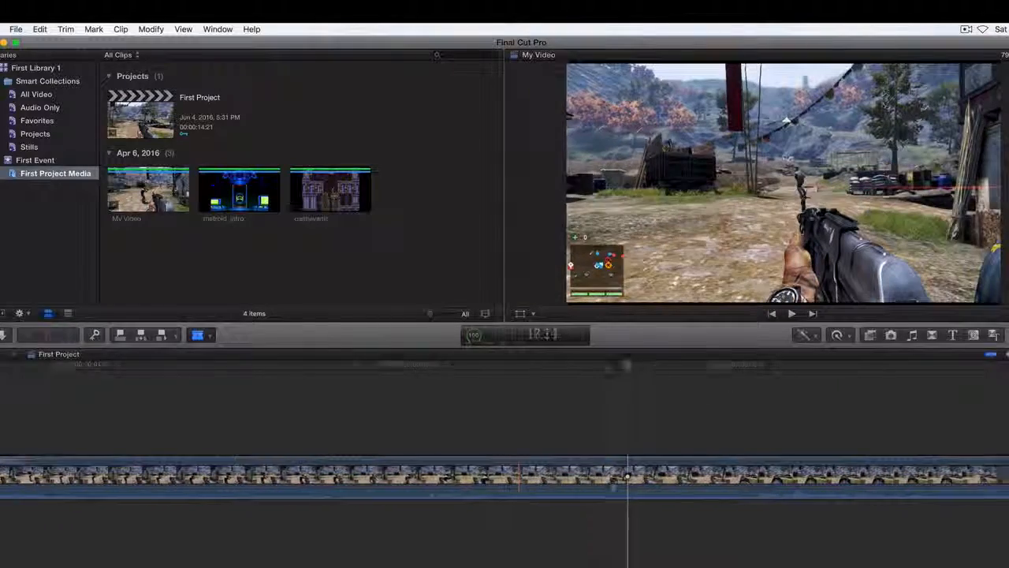
pyautogui.press('super+minus')
pyautogui.press('super+minus')
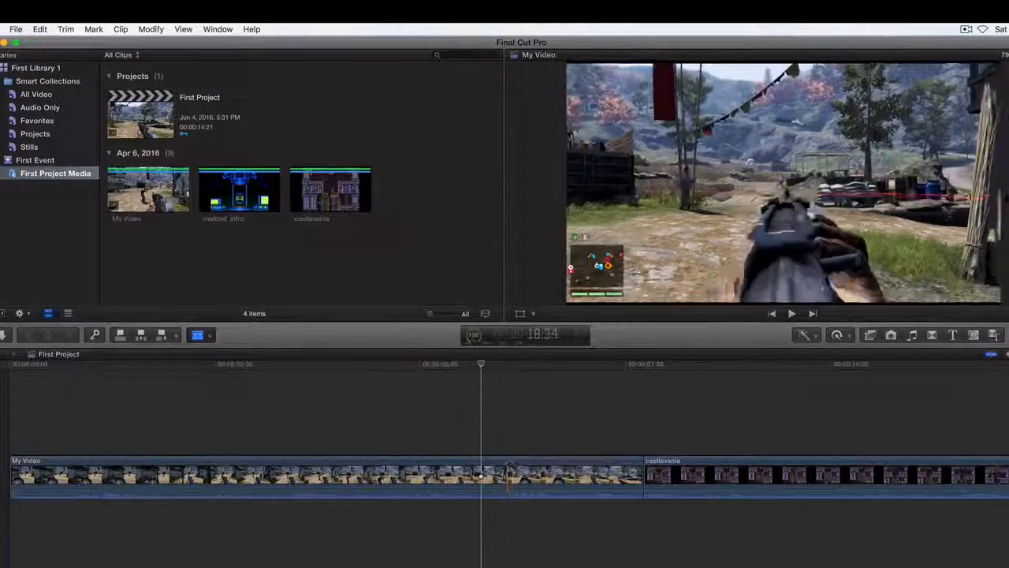
pyautogui.press('super+equal')
pyautogui.press('super+equal')
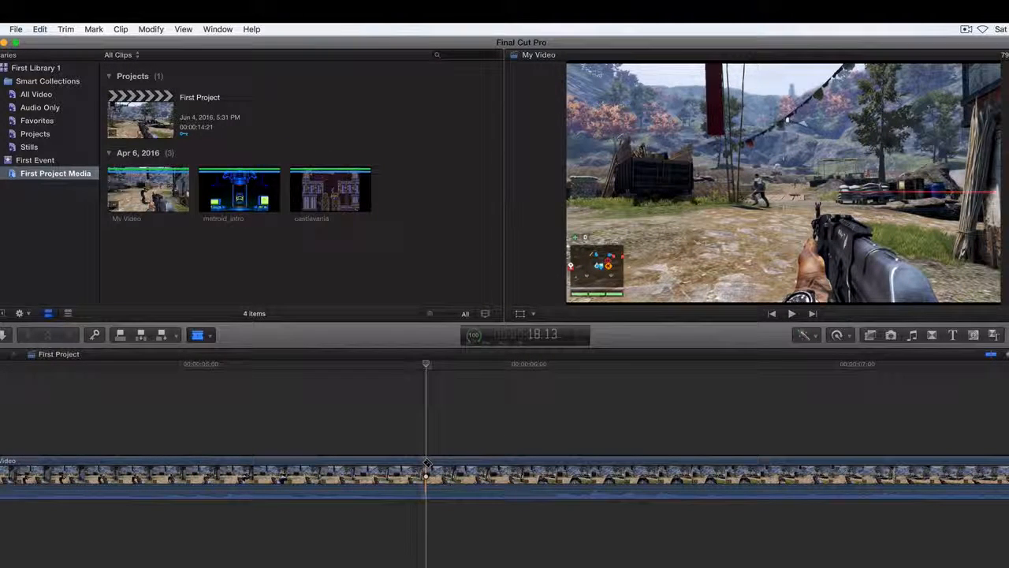
pyautogui.click(426, 465)
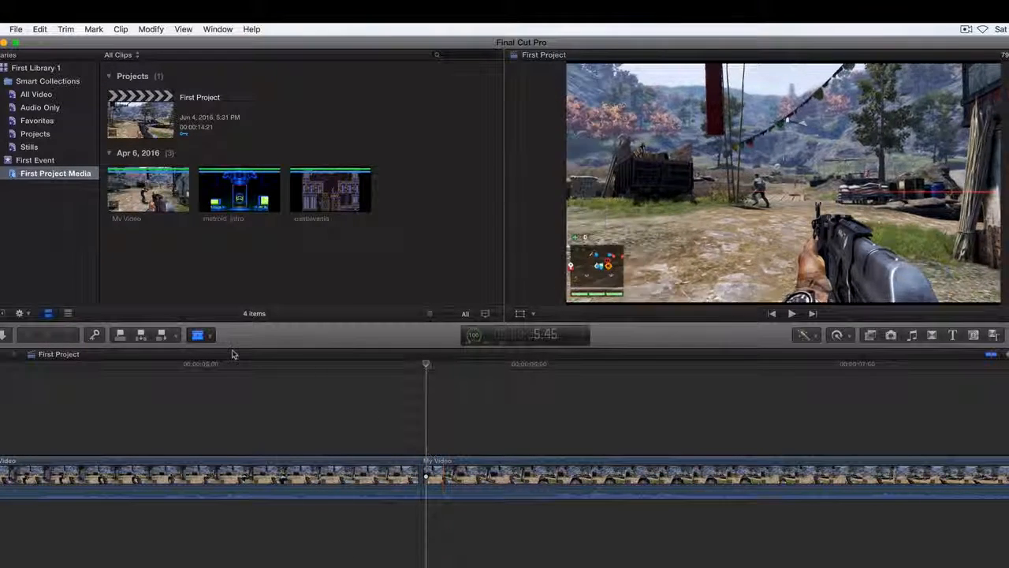
# Switch from the Blade tool back to the Select tool
pyautogui.click(203, 335)
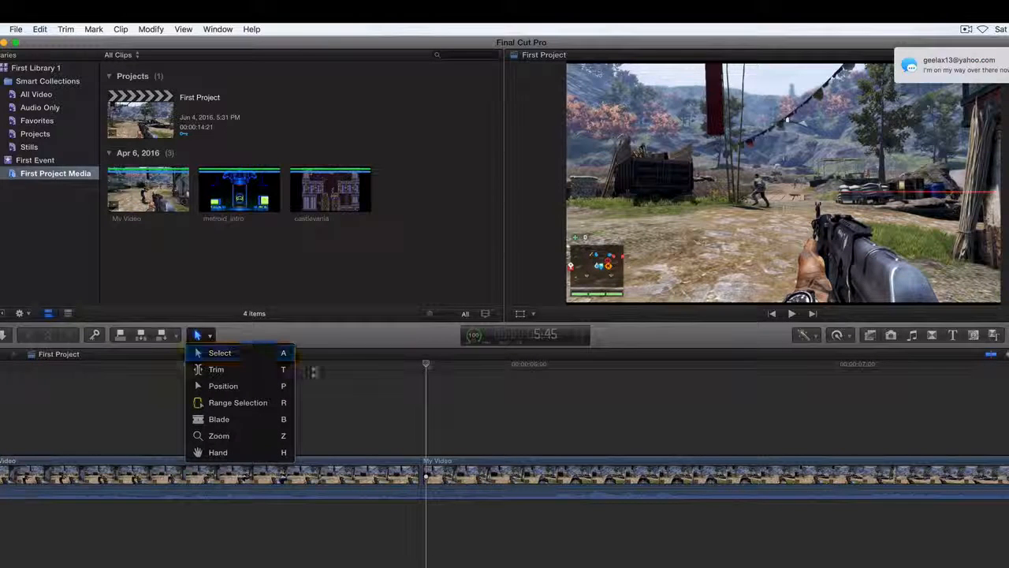
pyautogui.click(325, 341)
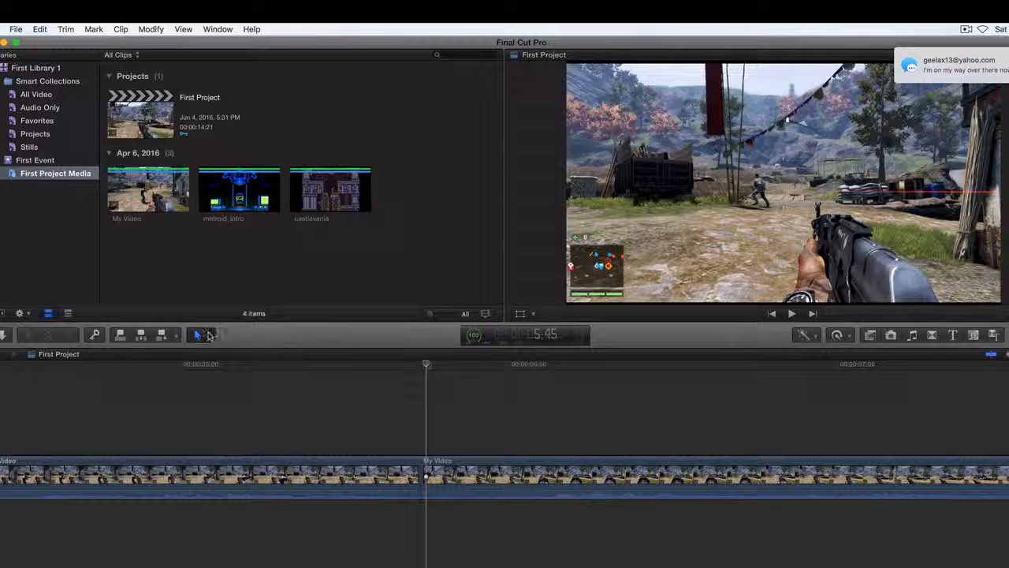
pyautogui.click(204, 335)
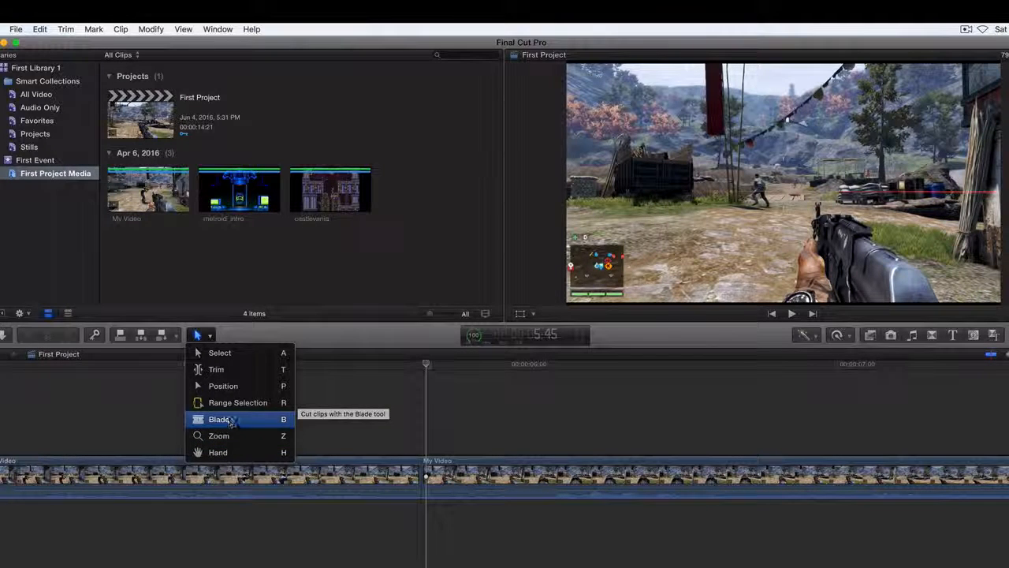
pyautogui.click(245, 329)
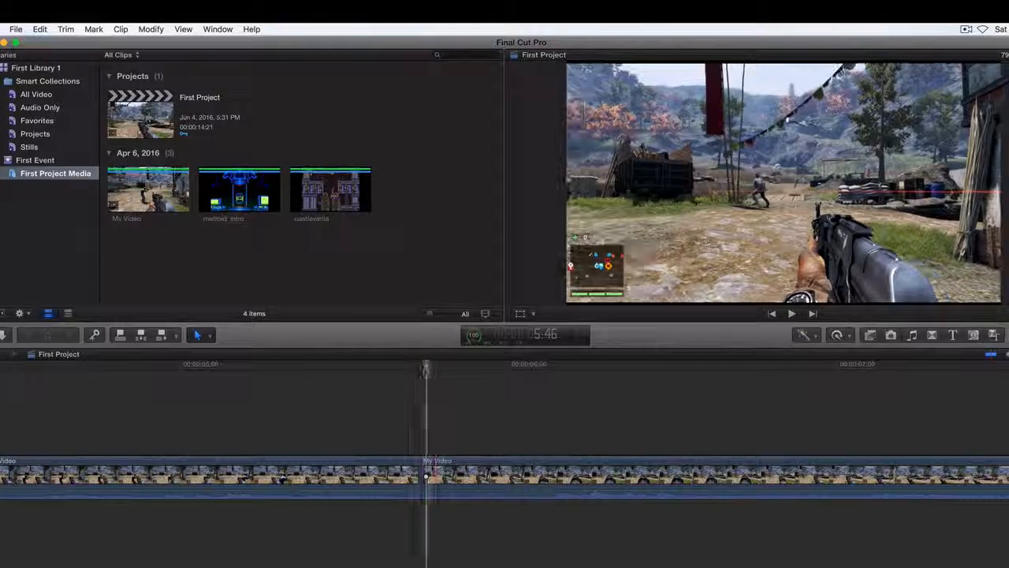
# Make a second Blade cut in My Video just before 6:00 and delete the short segment between the two cuts
pyautogui.moveTo(426, 369); pyautogui.dragTo(497, 370)
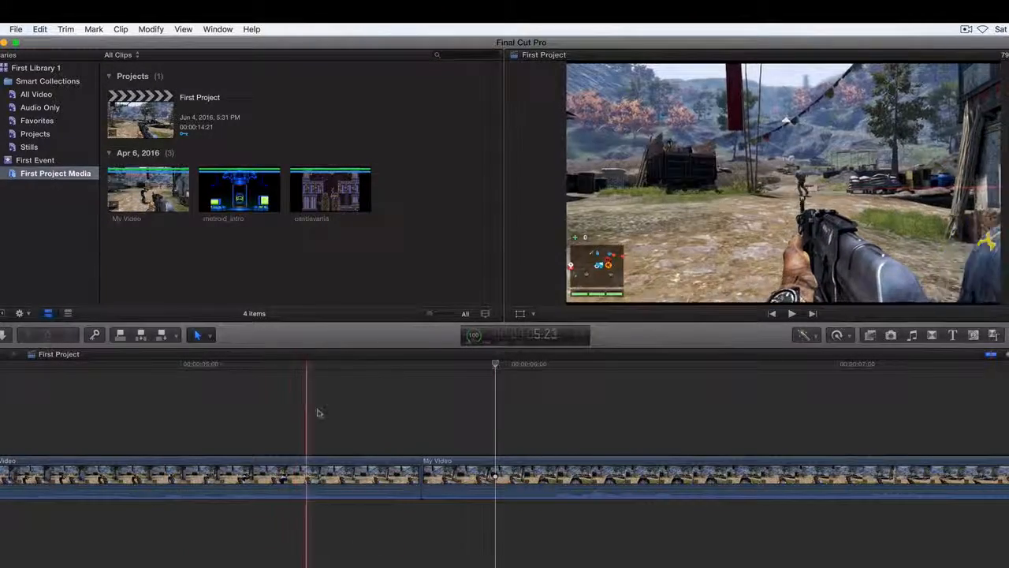
pyautogui.press('b')
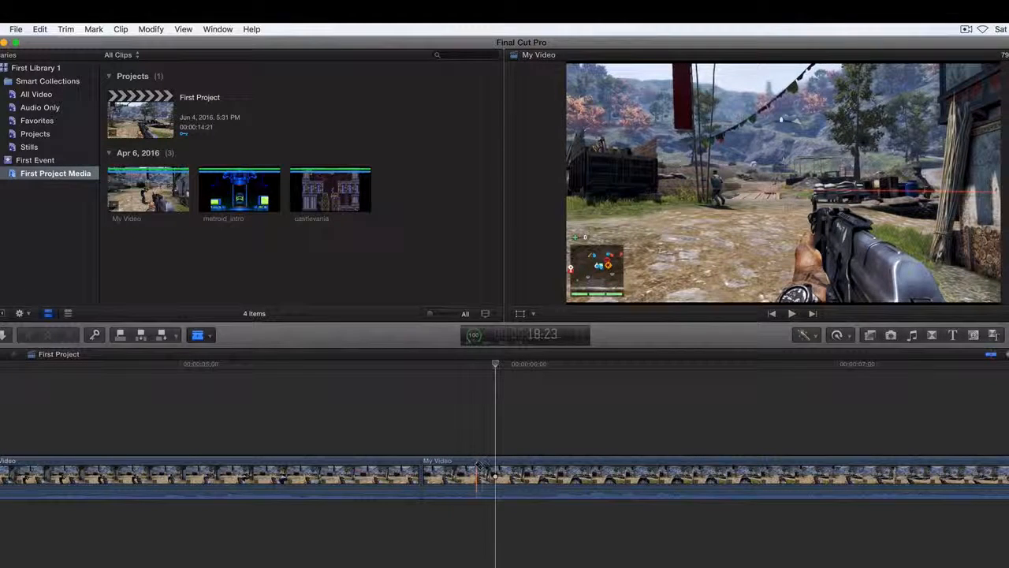
pyautogui.click(495, 473)
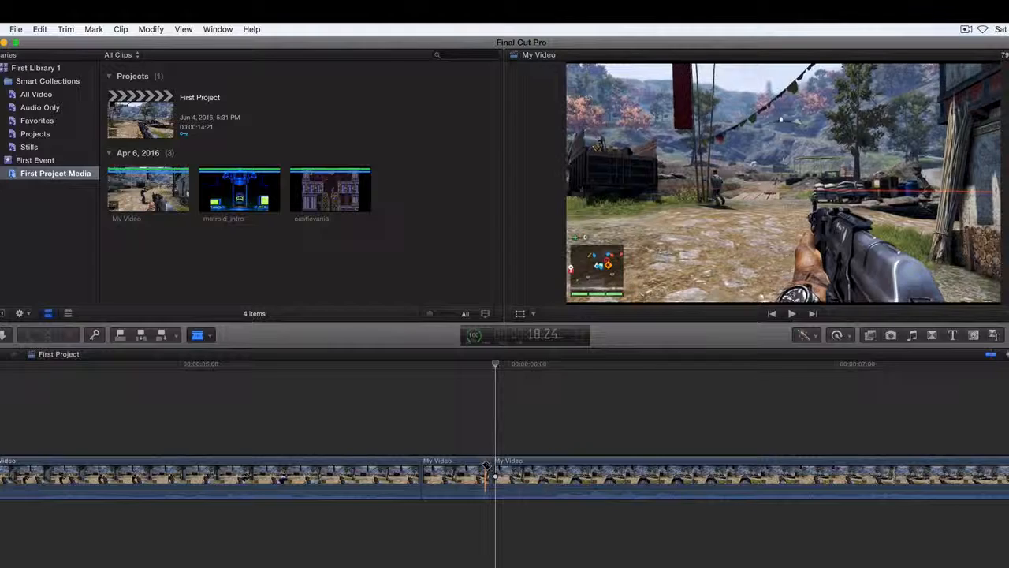
pyautogui.click(466, 471)
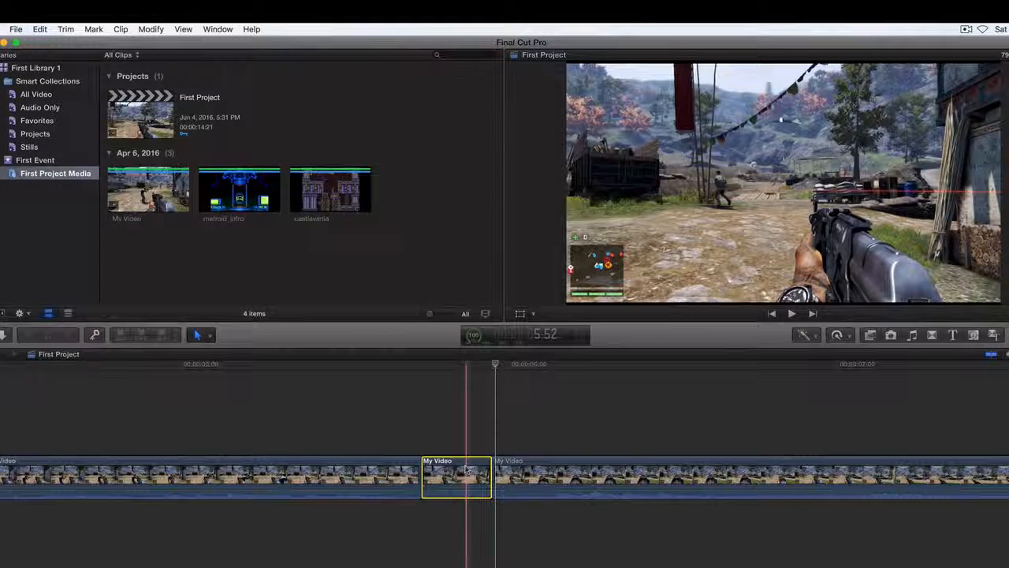
pyautogui.press('BackSpace')
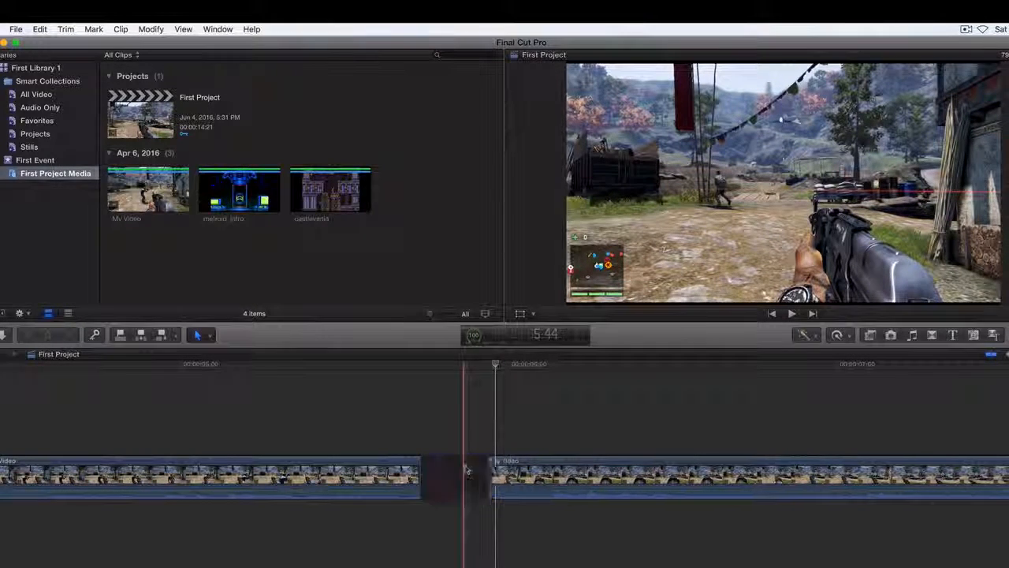